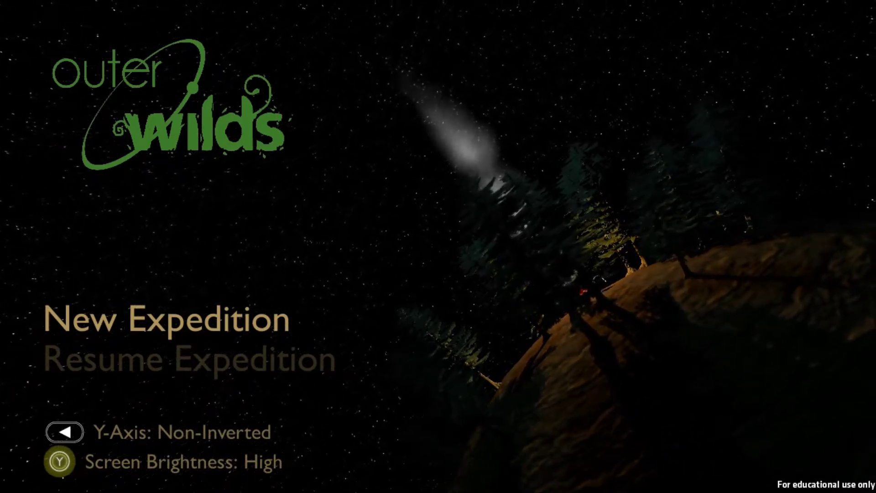
# Browse the title menu, glancing at Resume before settling back on New Expedition
pyautogui.press('Down')
pyautogui.press('Up')
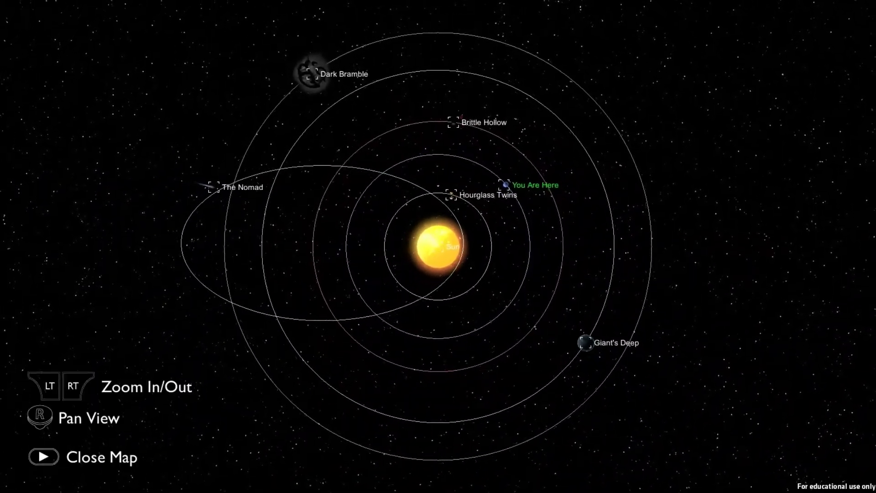
pyautogui.press('w')
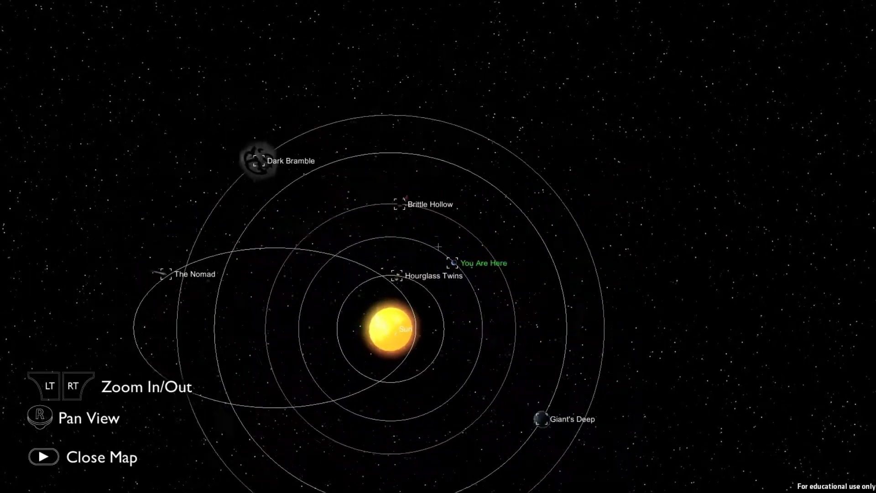
pyautogui.press('s')
pyautogui.scroll(3, 438, 247)
pyautogui.scroll(3, 437, 247)
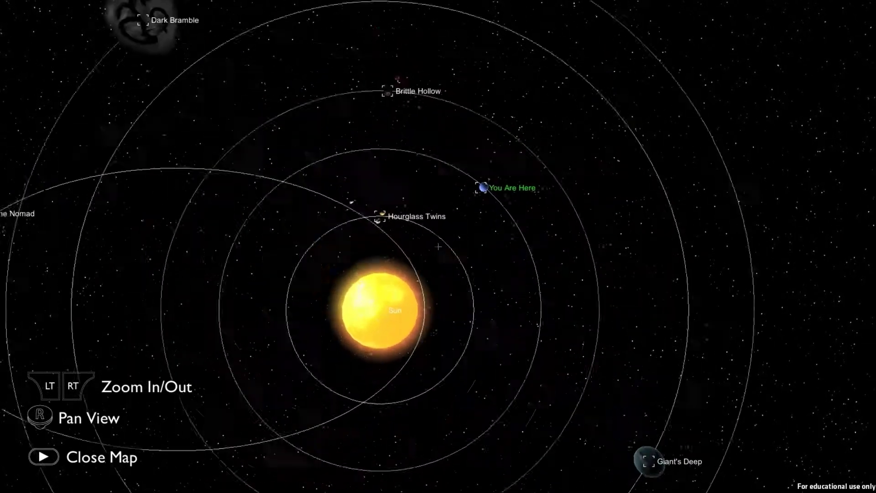
pyautogui.scroll(3, 438, 247)
pyautogui.scroll(3, 438, 247)
pyautogui.scroll(2, 438, 246)
pyautogui.scroll(2, 438, 247)
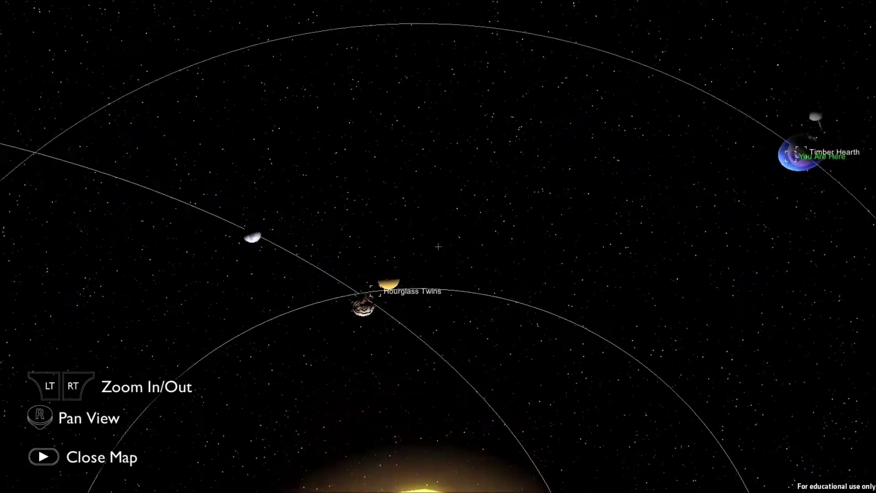
pyautogui.scroll(2, 438, 247)
pyautogui.scroll(2, 438, 247)
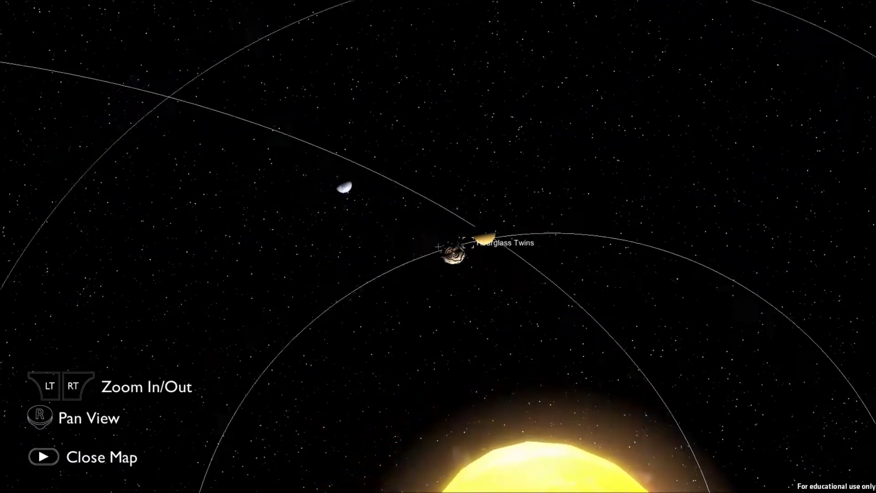
pyautogui.press('w')
pyautogui.press('a')
pyautogui.press('d')
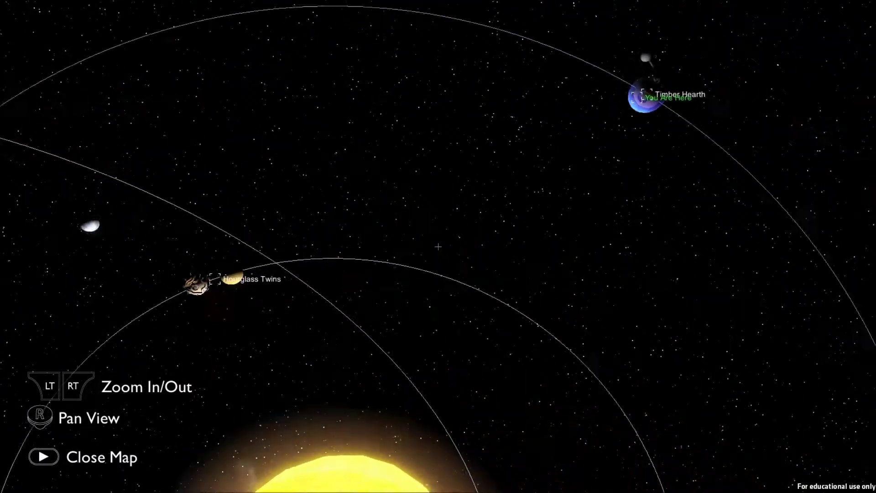
pyautogui.scroll(2, 438, 247)
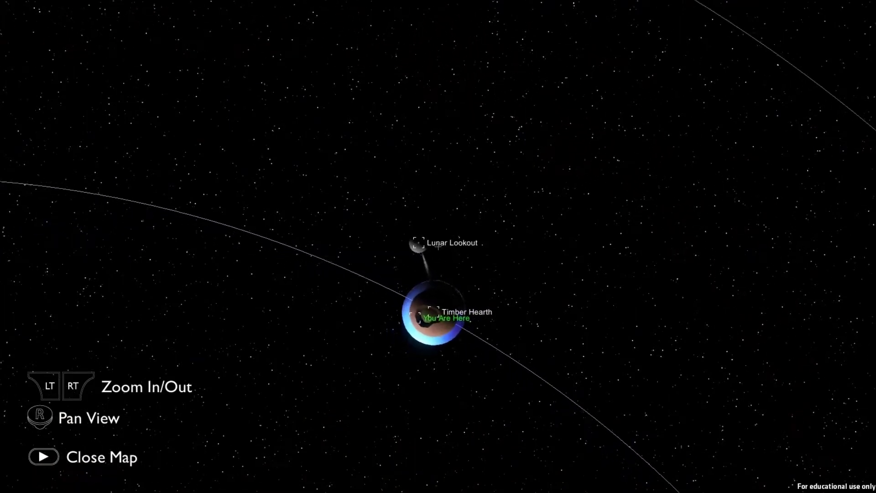
pyautogui.scroll(1, 438, 247)
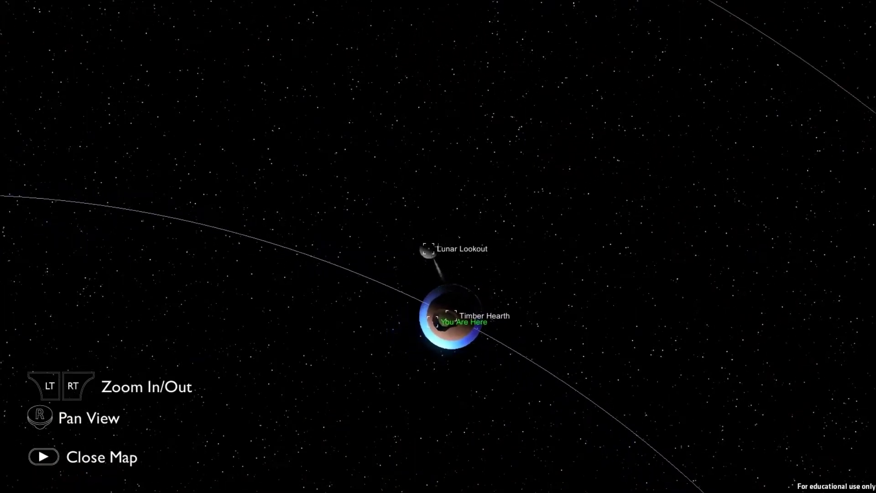
pyautogui.scroll(-3, 438, 246)
pyautogui.press('s')
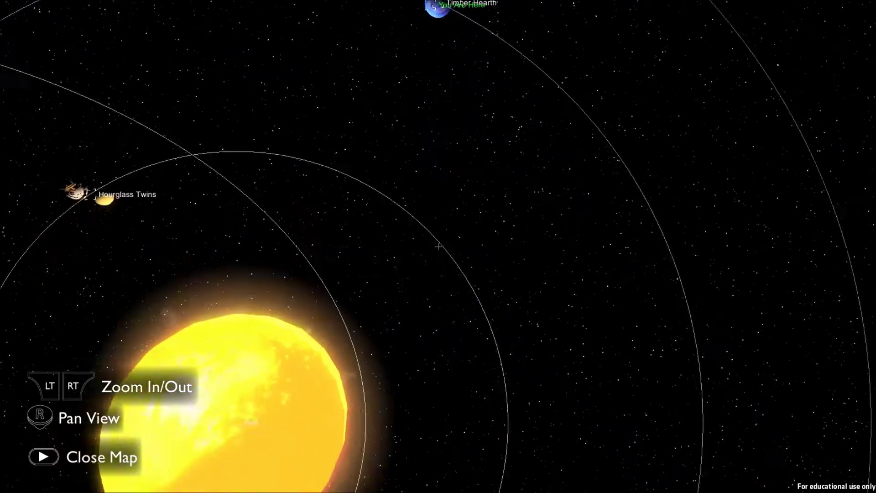
pyautogui.press('w')
pyautogui.press('s')
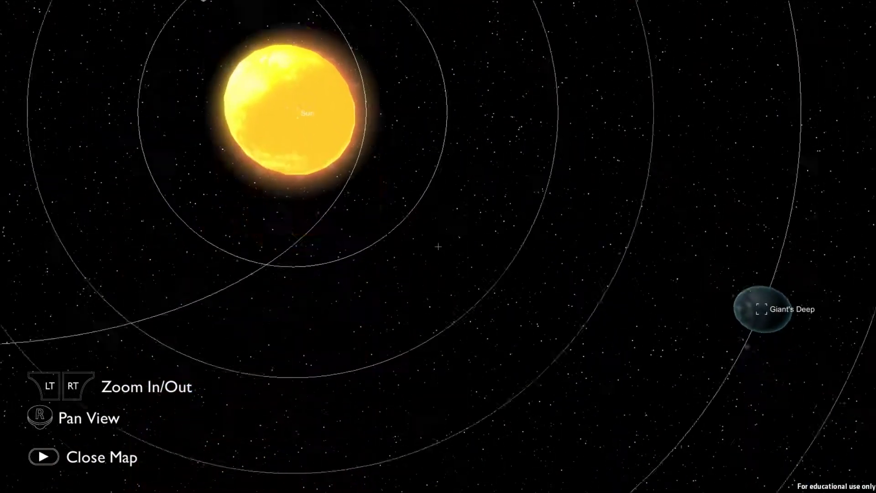
pyautogui.press('d')
pyautogui.scroll(-2, 438, 247)
pyautogui.press('a')
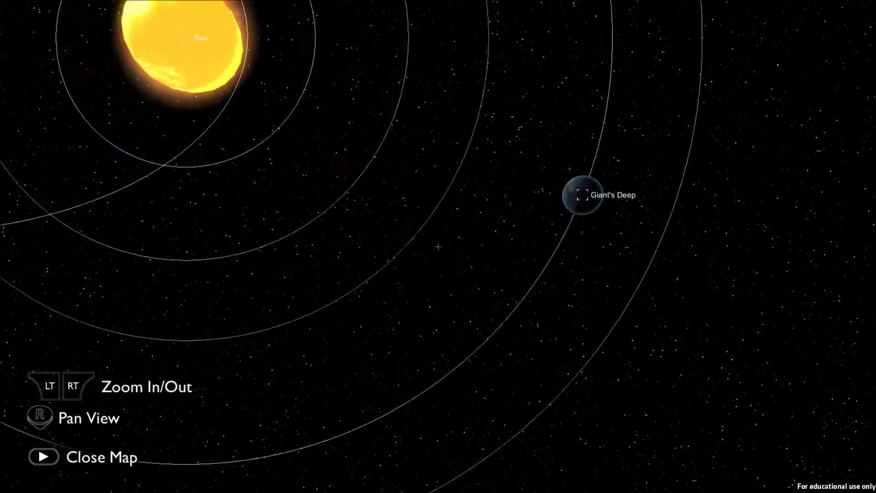
pyautogui.scroll(-2, 438, 246)
pyautogui.press('w')
pyautogui.scroll(3, 438, 246)
pyautogui.scroll(-2, 437, 246)
pyautogui.press('d')
pyautogui.scroll(3, 438, 246)
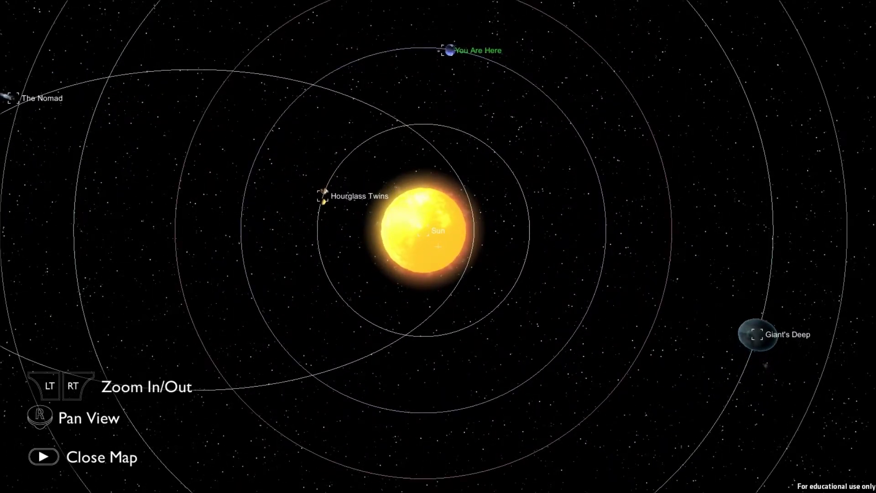
pyautogui.press('m')
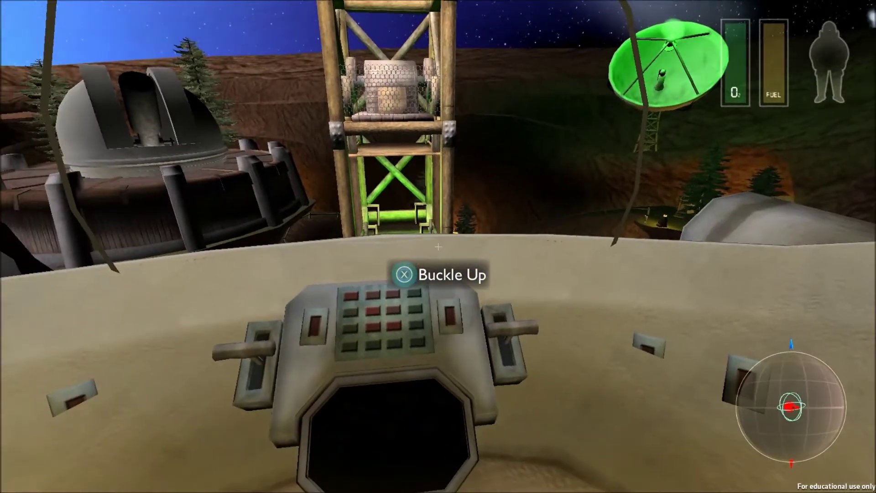
# Buckle into the pilot seat and lift the ship off the launch pad
pyautogui.press('x')
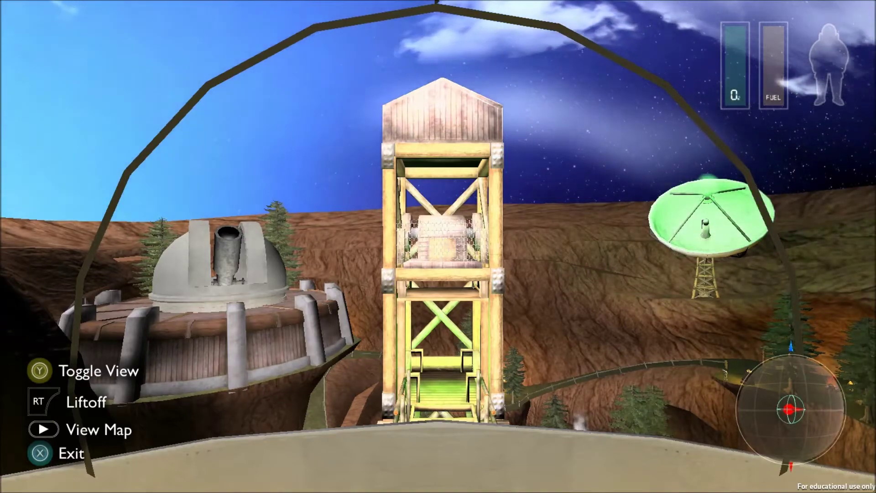
pyautogui.press('space')
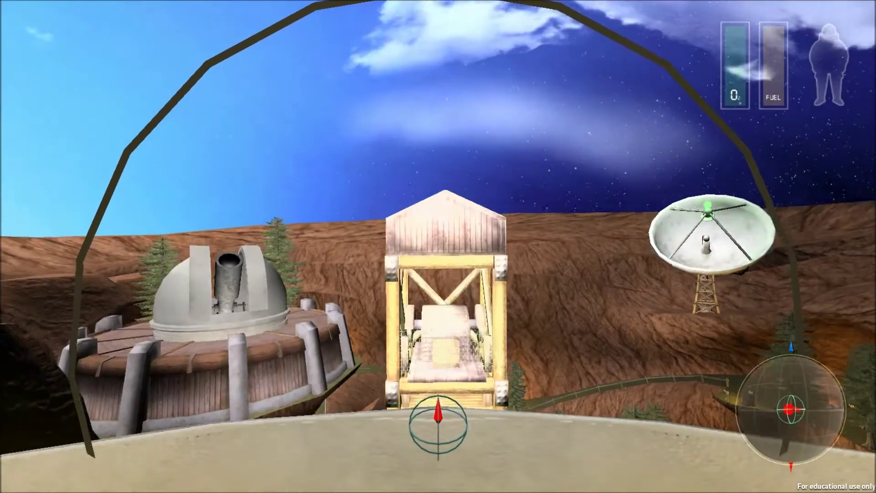
# Pitch up toward open sky, thrust toward the moon, and match its velocity
pyautogui.press('Down')
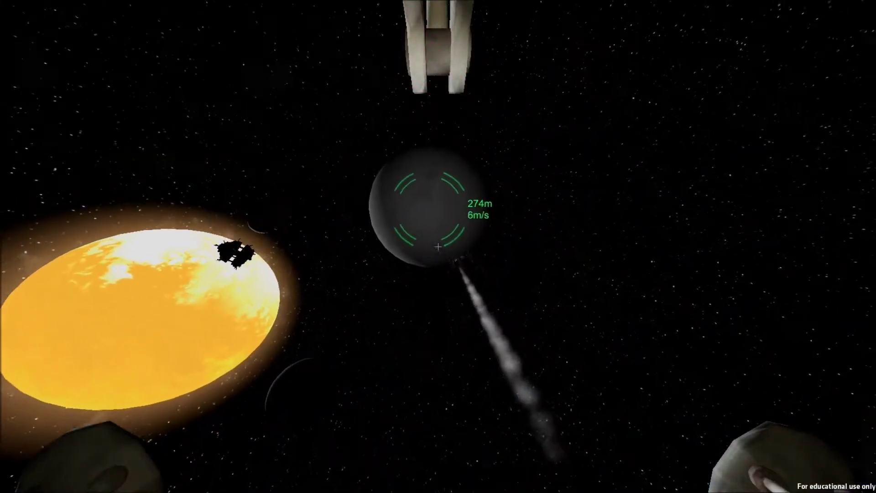
pyautogui.press('Up')
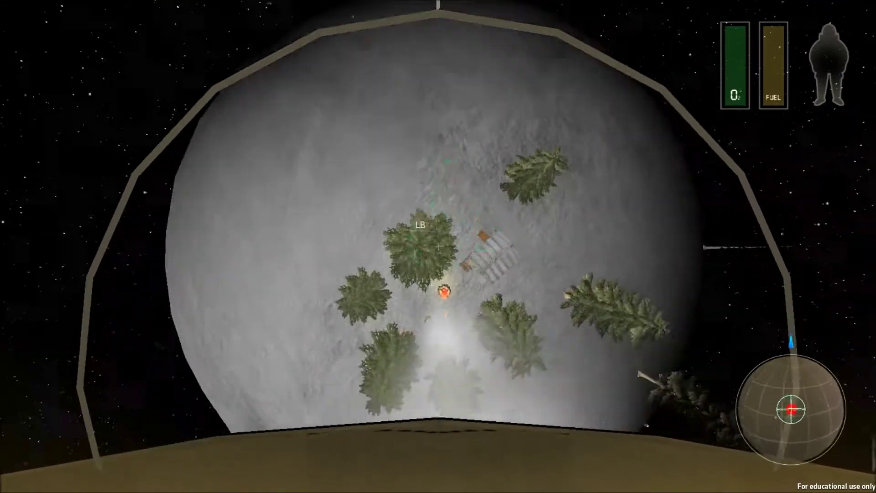
pyautogui.press('a')
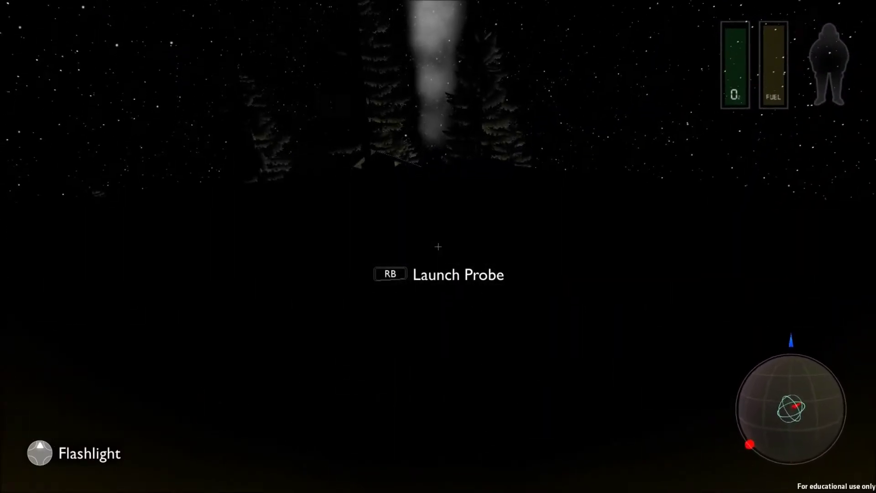
# Turn on the flashlight and walk into the cabin toward the campfire
pyautogui.press('f')
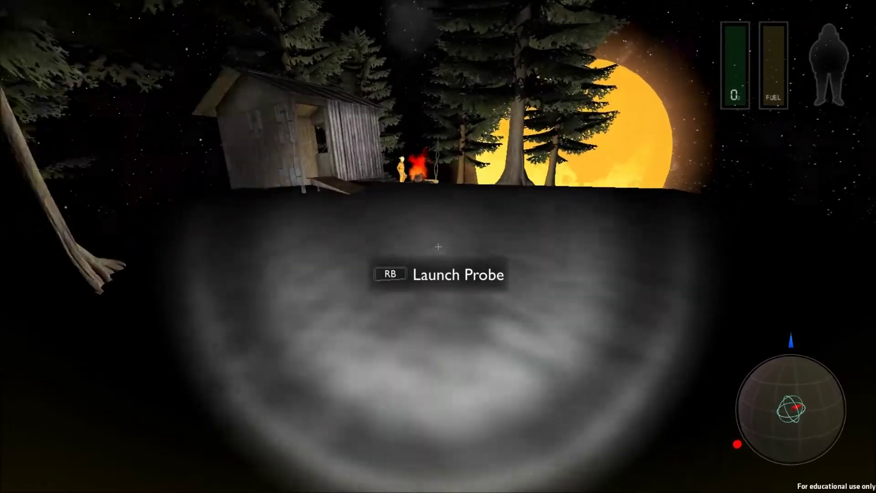
pyautogui.press('w')
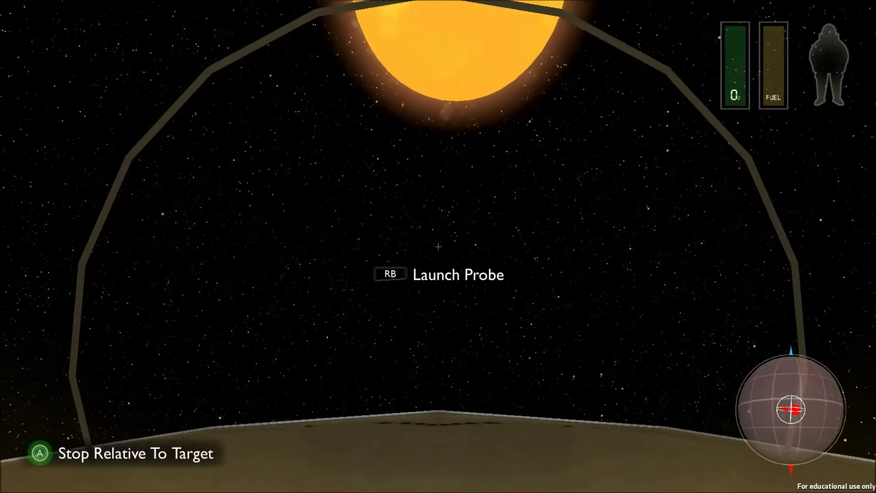
# Launch the scout probe from the ship while facing the Sun
pyautogui.click(438, 247)
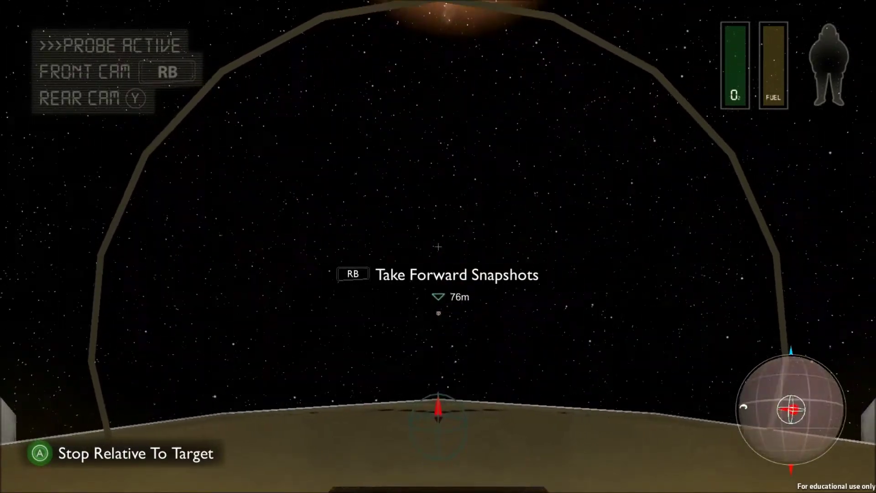
# Show the probe's front camera image, then match speed with the locked target
pyautogui.rightClick(438, 246)
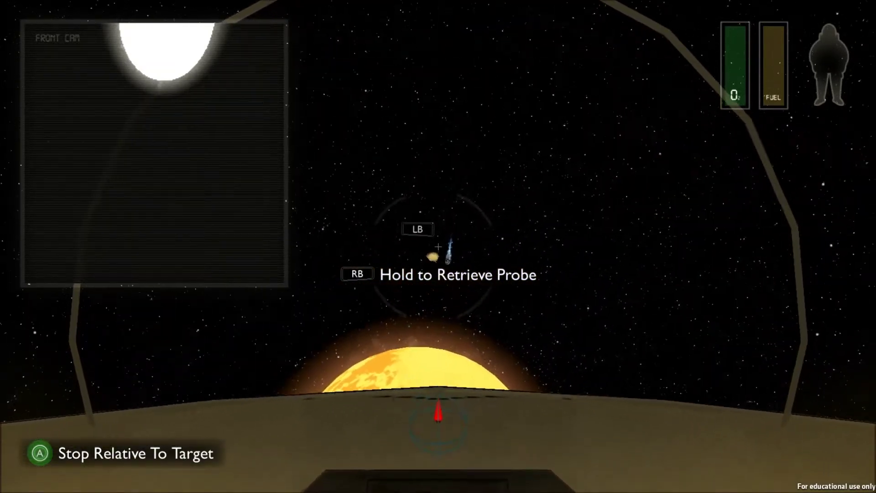
pyautogui.press('a')
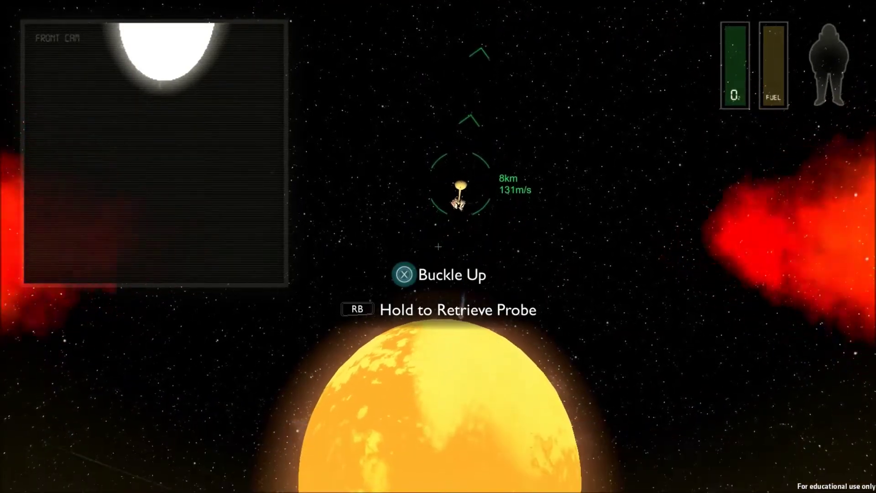
# Buckle up, autopilot toward the target, and thrust to brake and turn near the station
pyautogui.press('e')
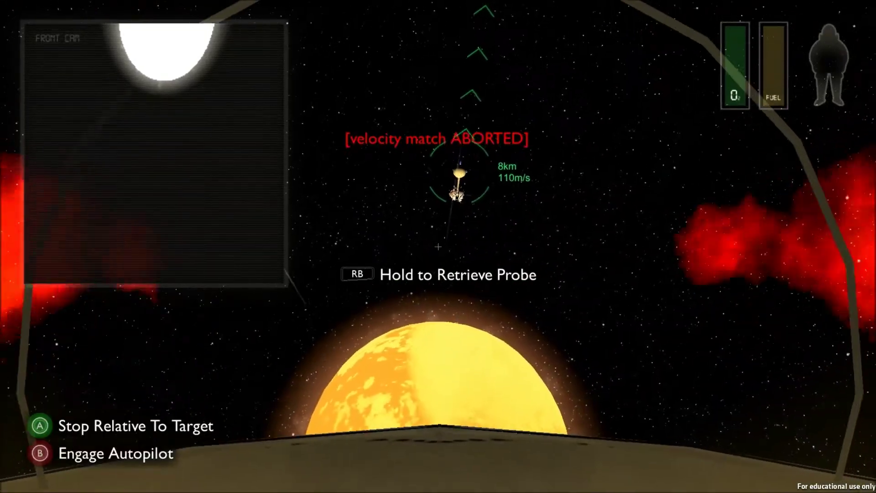
pyautogui.press('b')
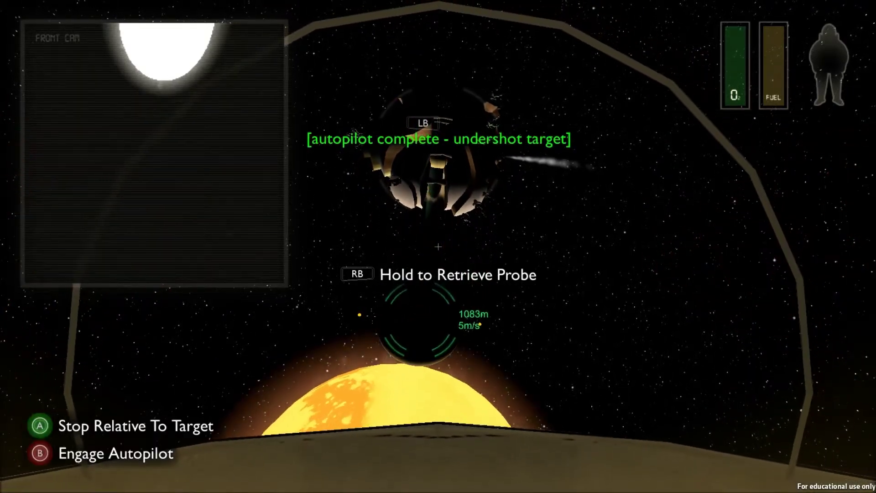
pyautogui.press('w')
pyautogui.press('s')
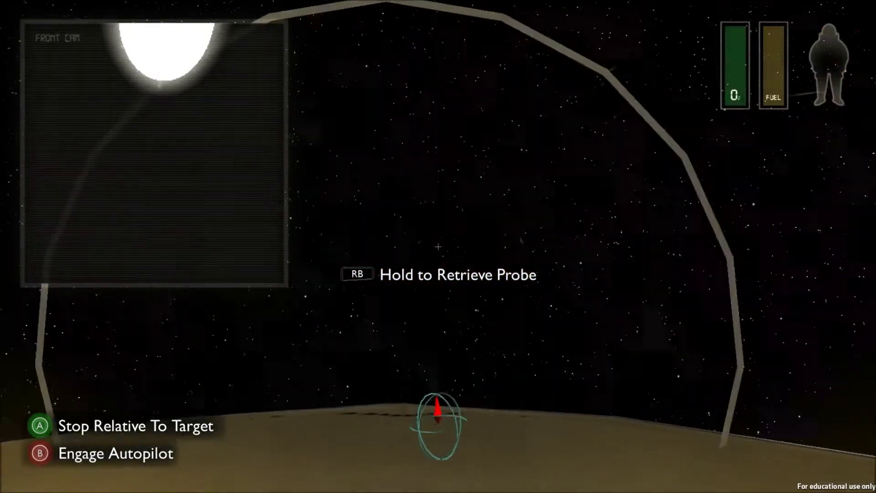
pyautogui.press('d')
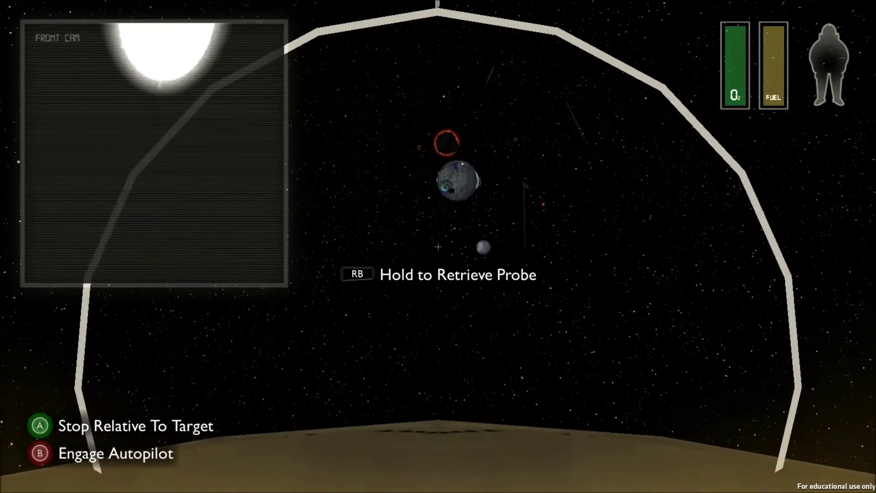
# Match velocity with the grey planet, closing to 46 m/s at 3.3 km
pyautogui.press('a')
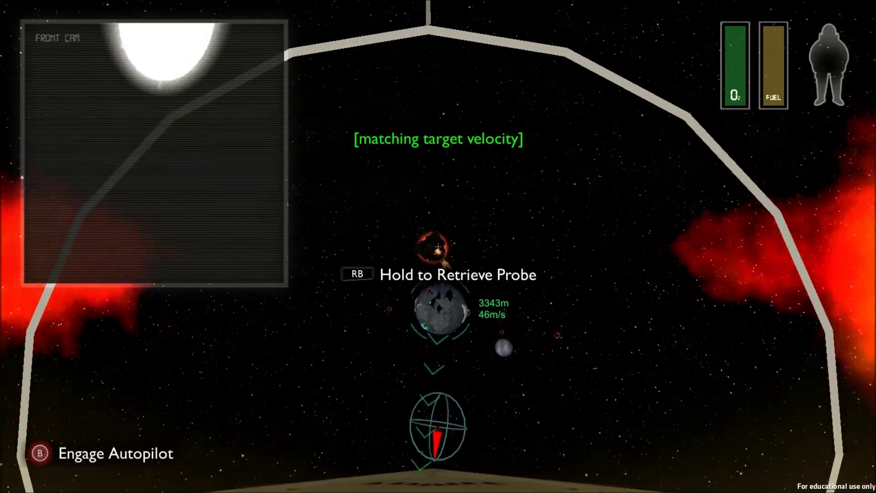
# Engage autopilot toward the locked grey planet
pyautogui.press('b')
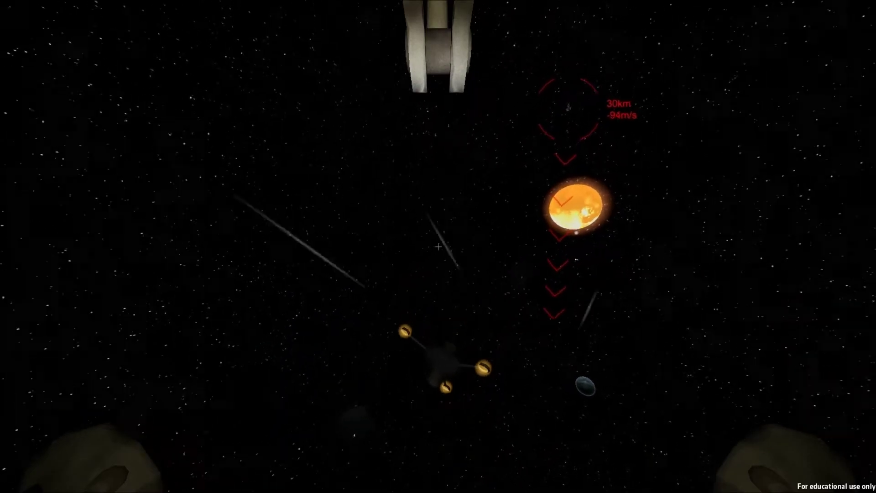
# Lock onto the icy comet ahead as the target
pyautogui.click(438, 247)
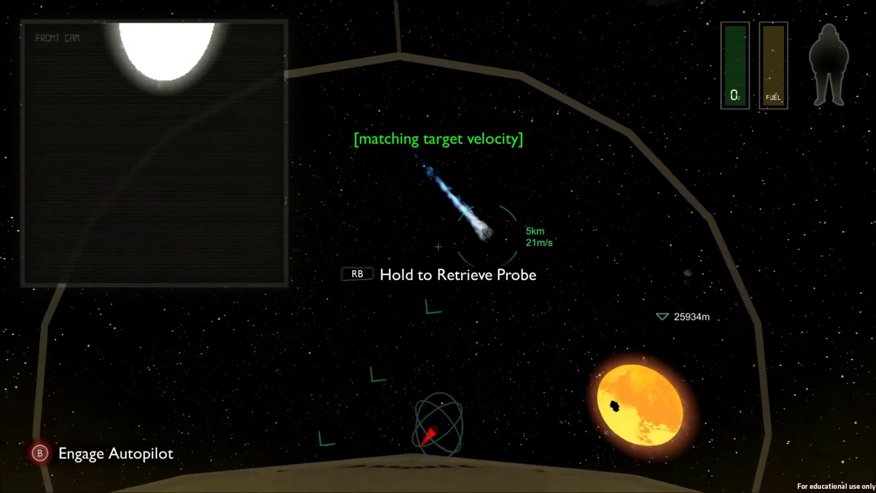
# Engage autopilot toward the comet, then cancel it and fly on until colliding
pyautogui.press('b')
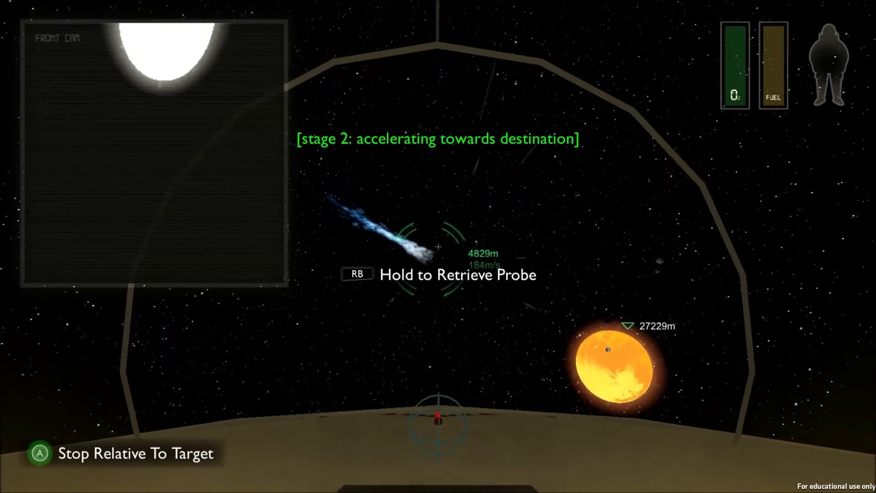
pyautogui.press('b')
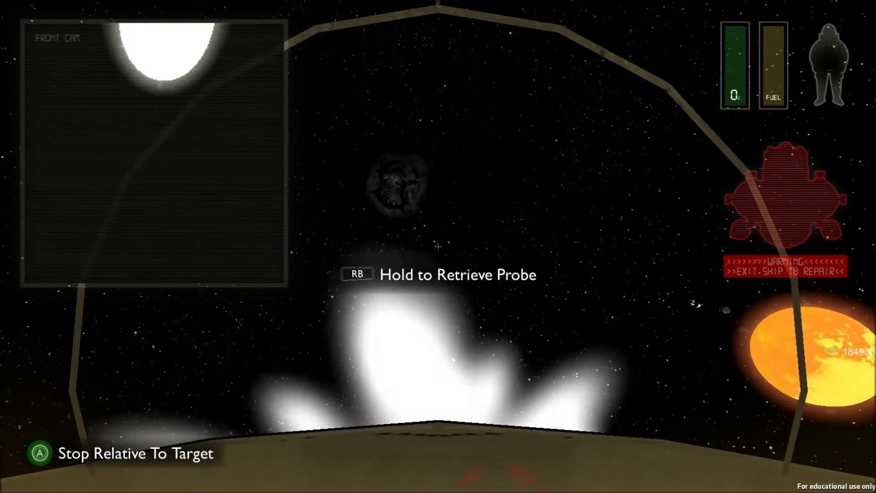
# Unbuckle, open the hatch and jetpack out, stopping drift beside the damaged hull
pyautogui.press('q')
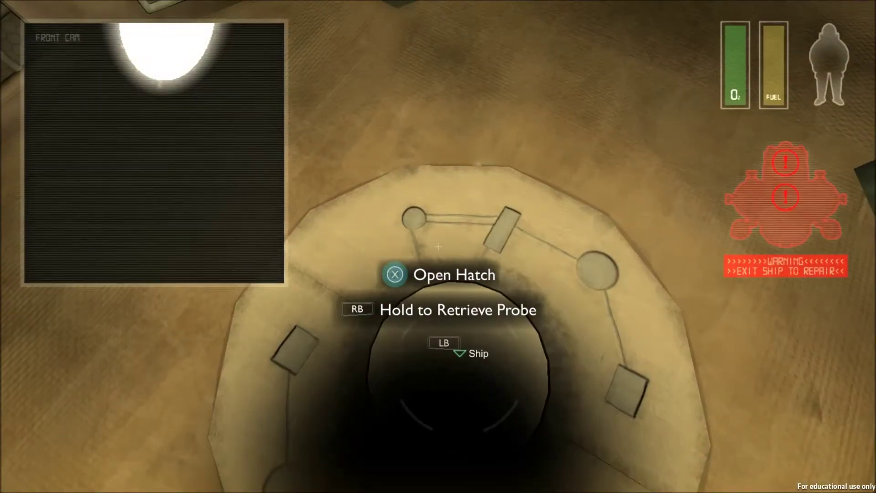
pyautogui.press('e')
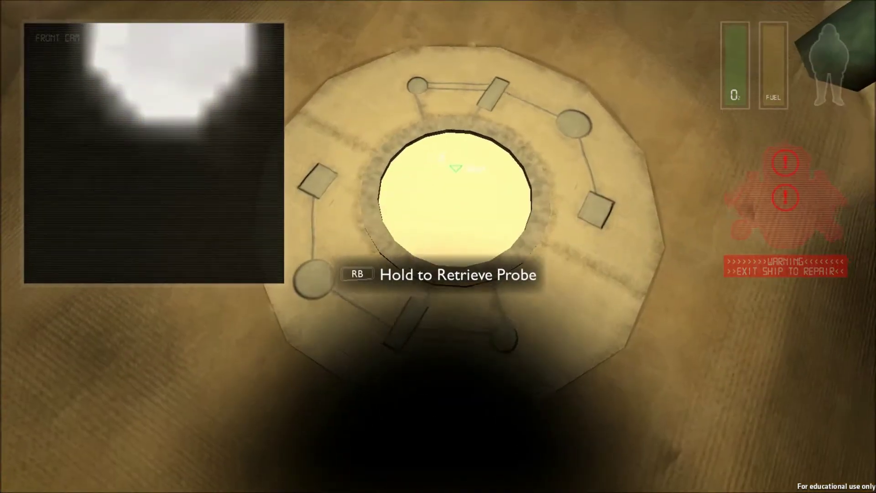
pyautogui.press('w')
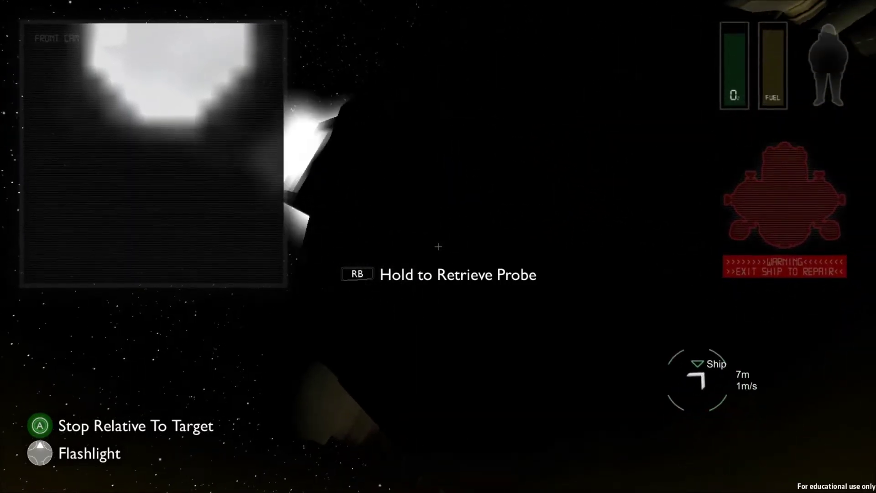
pyautogui.press('space')
# Retrieve the probe, hold position by the ship and repair the damaged hull
pyautogui.press('r')
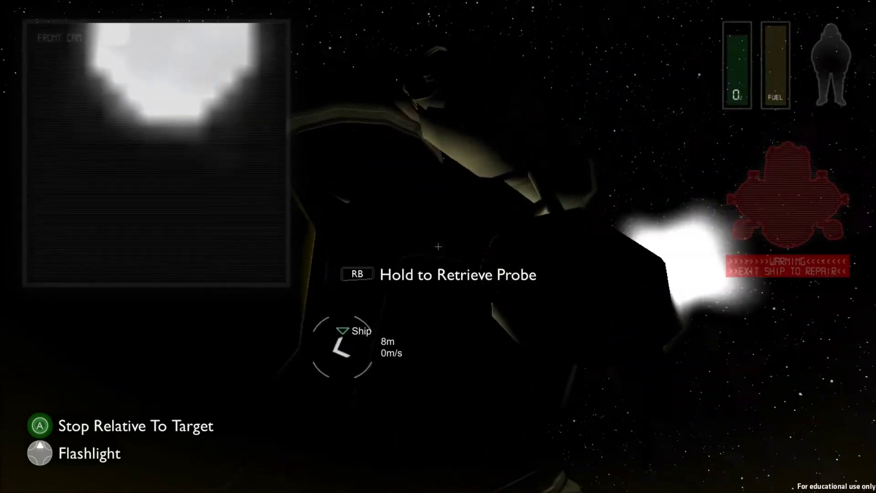
pyautogui.press('space')
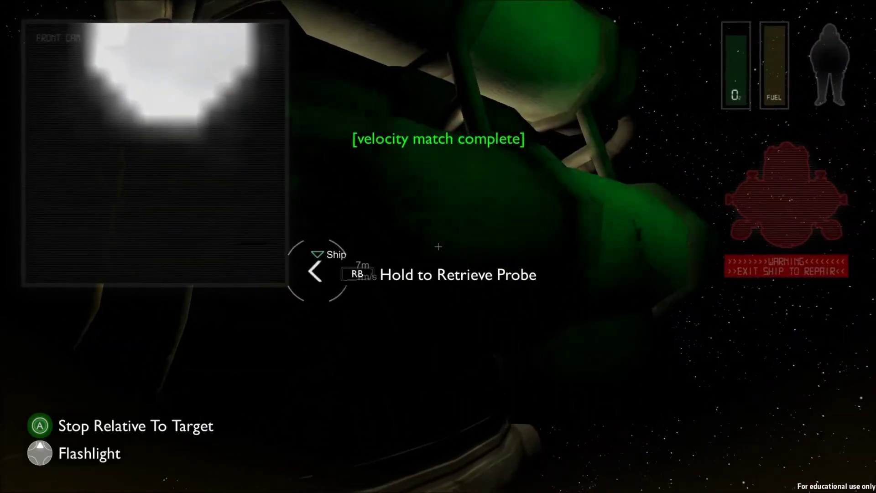
pyautogui.press('space')
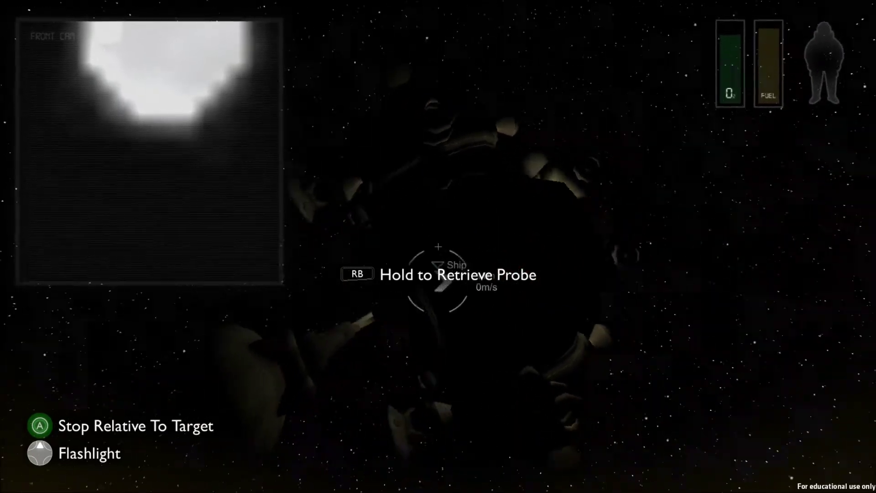
pyautogui.press('a')
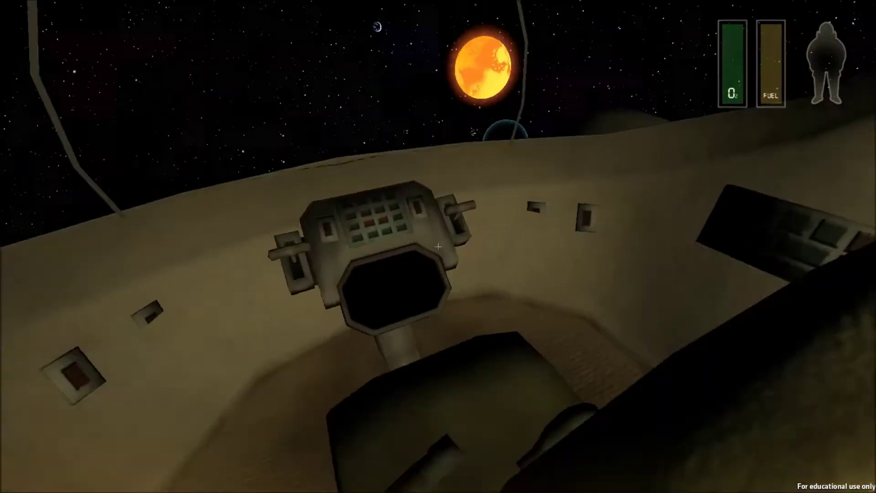
# Buckle into the pilot seat to view the Sun
pyautogui.press('e')
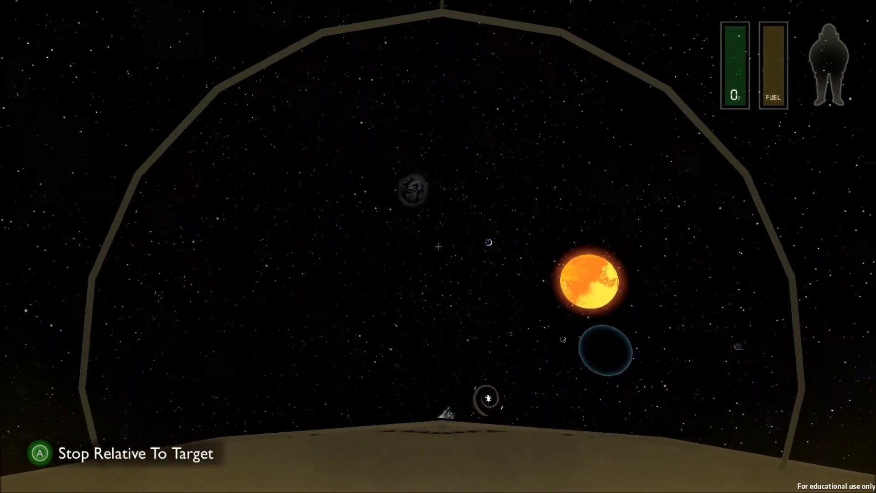